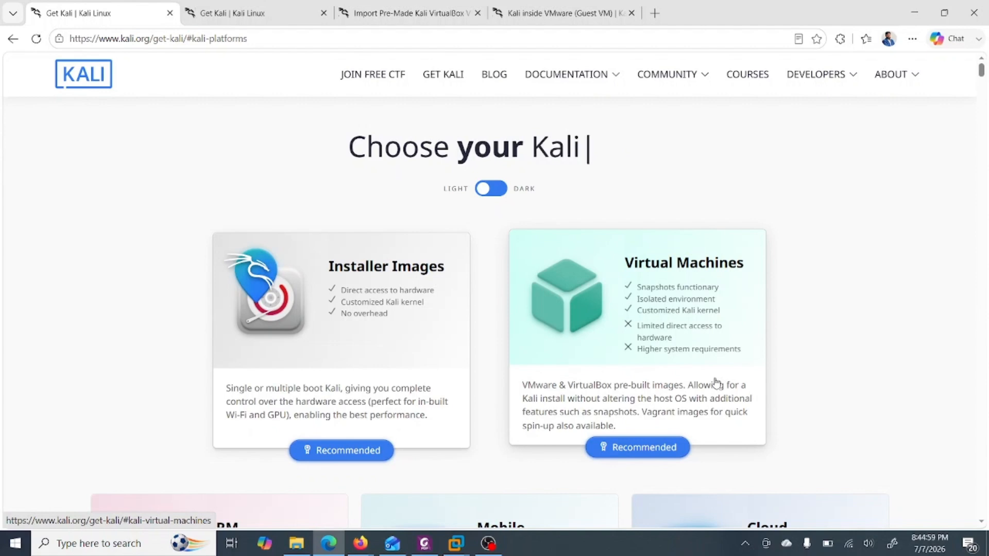
key(super+d)
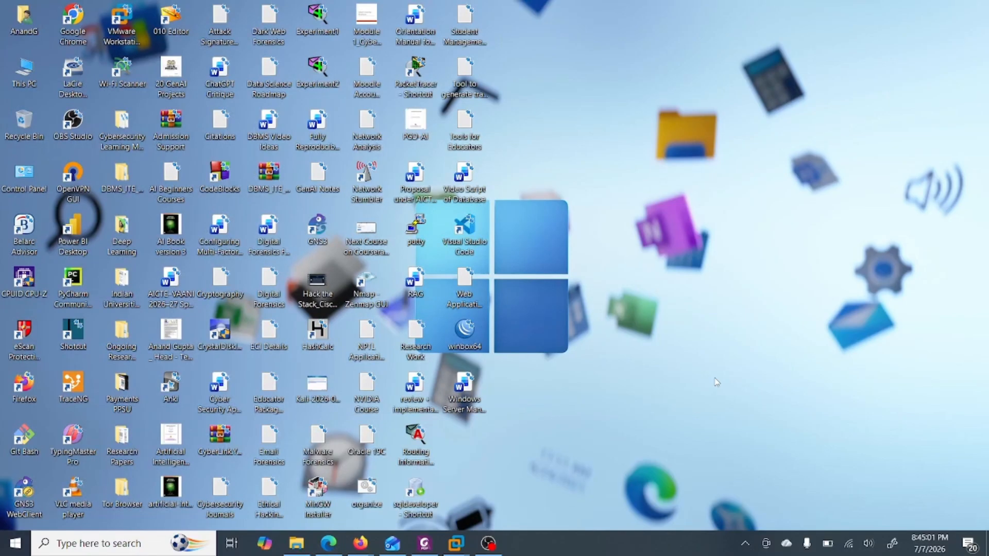
click(129, 31)
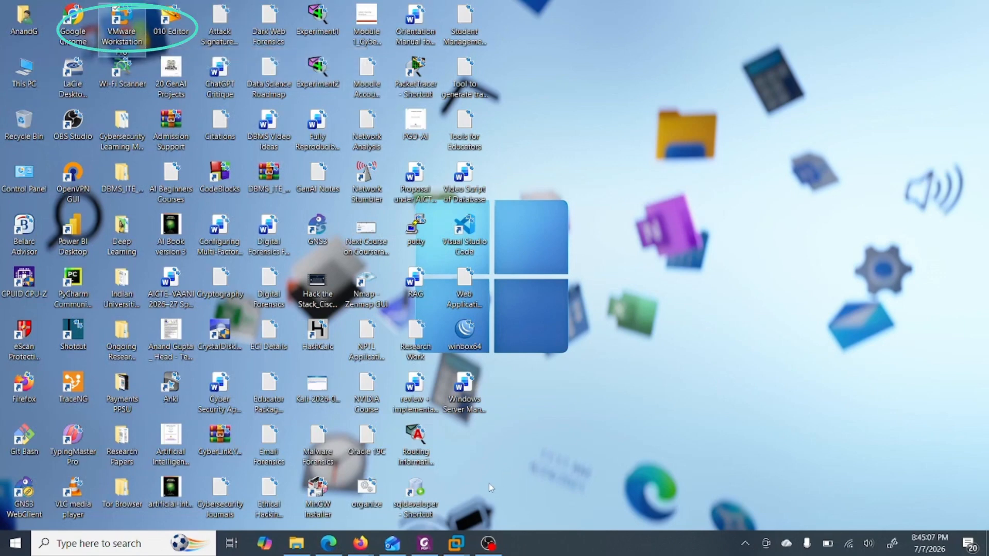
click(335, 546)
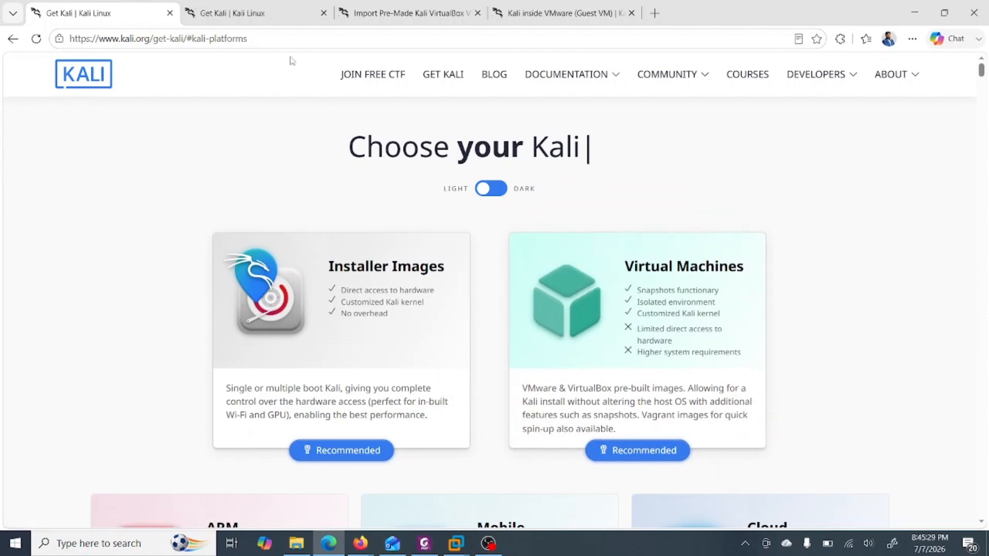
- Download the pre-built VMware image of Kali Linux from the Virtual Machines section of the Get Kali page
click(261, 20)
scroll(441, 277, up, 5)
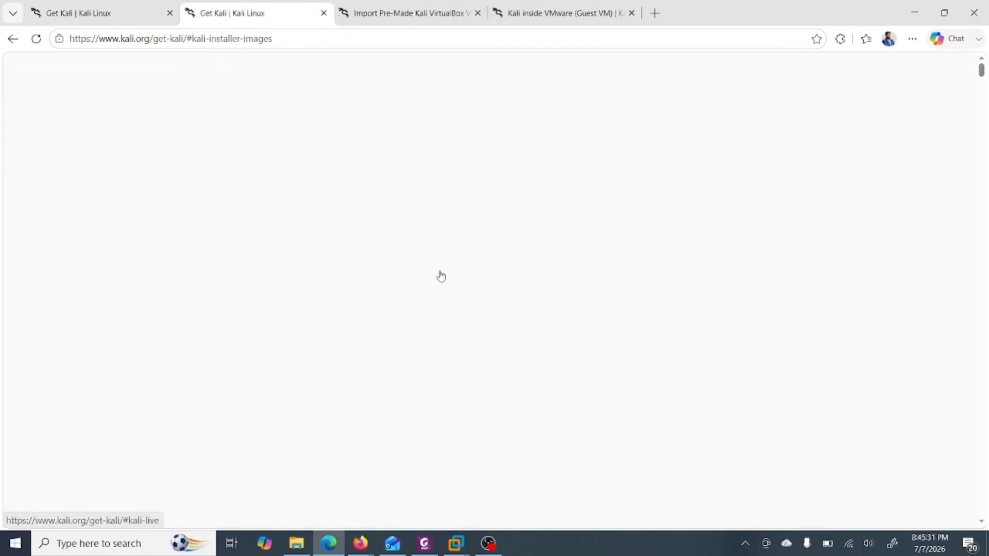
click(441, 274)
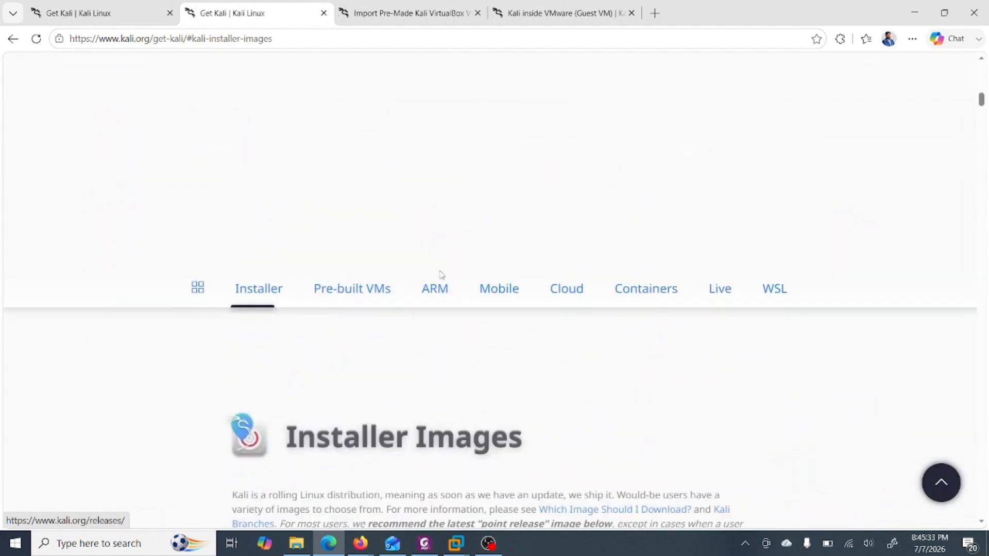
scroll(442, 276, up, 10)
scroll(441, 276, down, 2)
scroll(441, 276, up, 2)
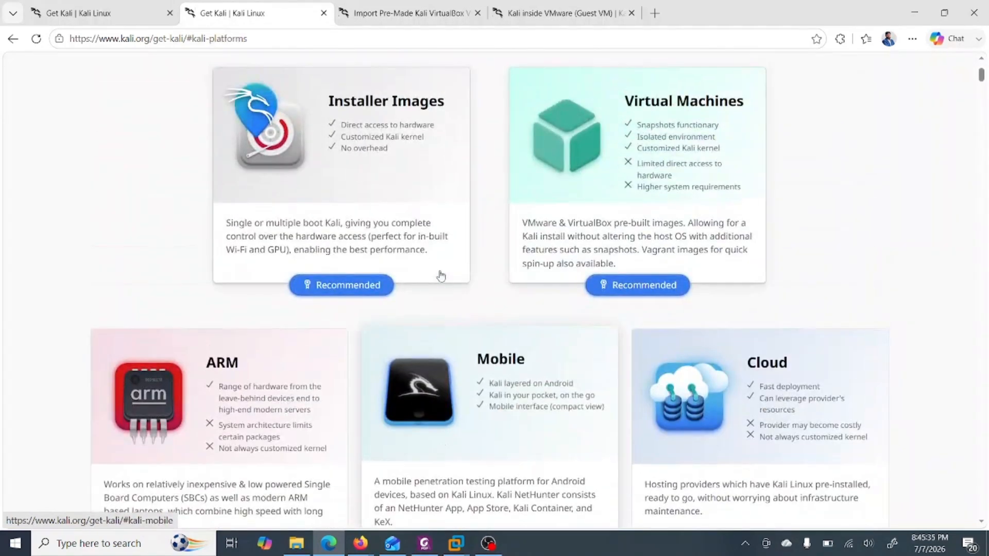
click(654, 283)
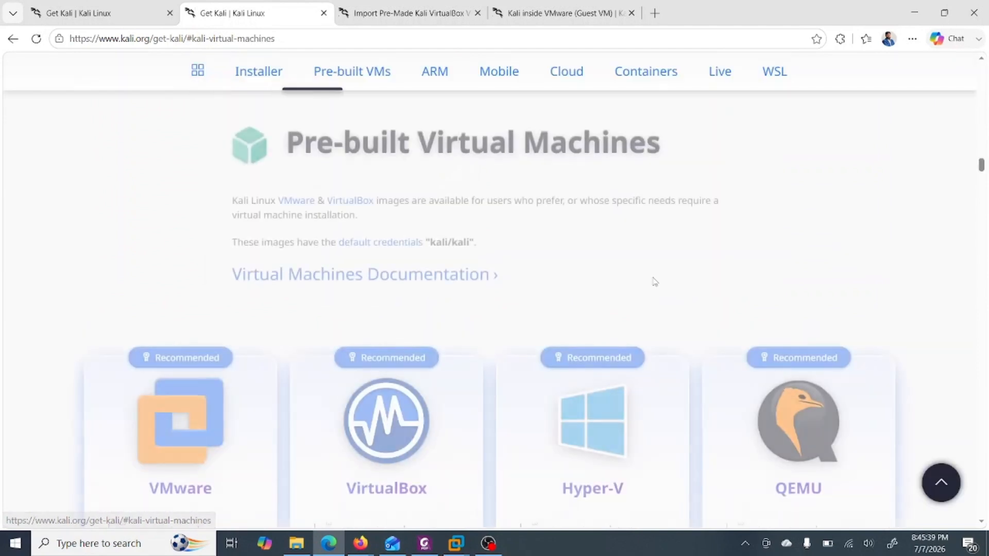
scroll(582, 280, down, 1)
scroll(582, 280, down, 1)
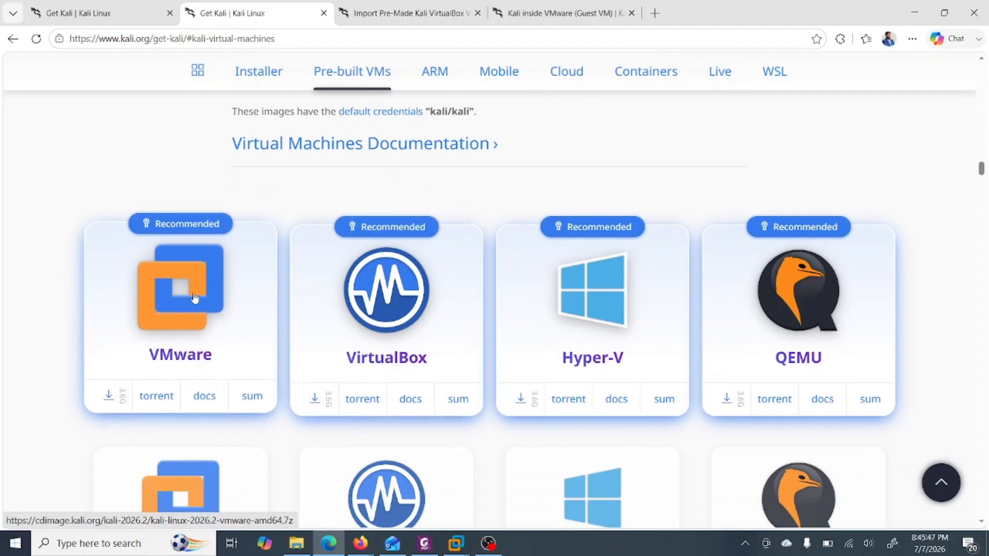
click(111, 397)
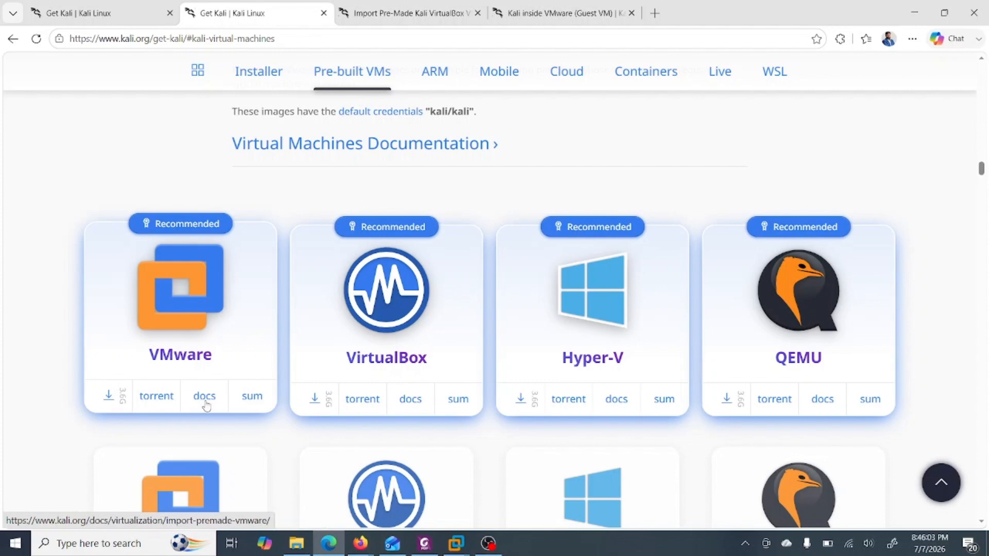
- Read the Kali documentation on importing pre-made VMs and on setting up Kali inside VMware as a guest VM
click(400, 17)
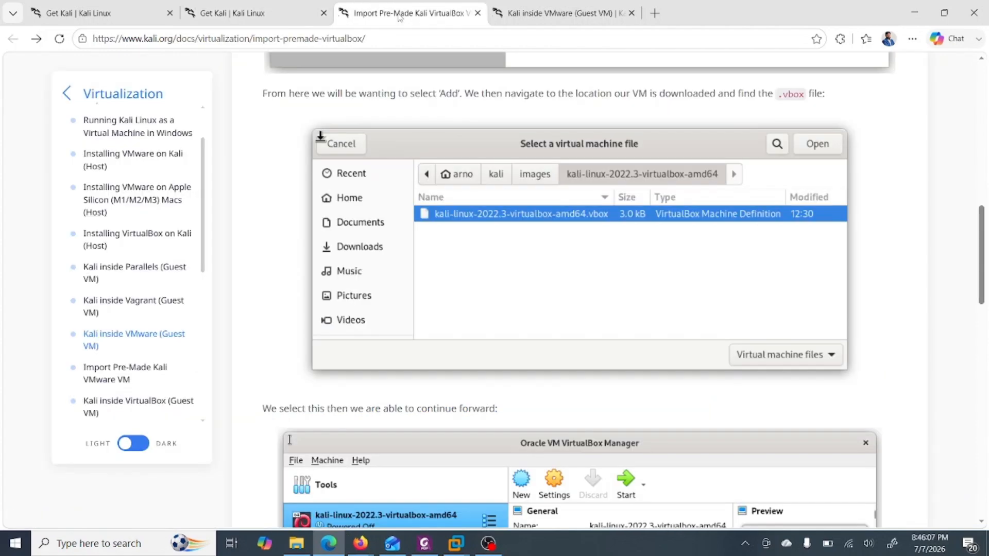
scroll(378, 149, up, 15)
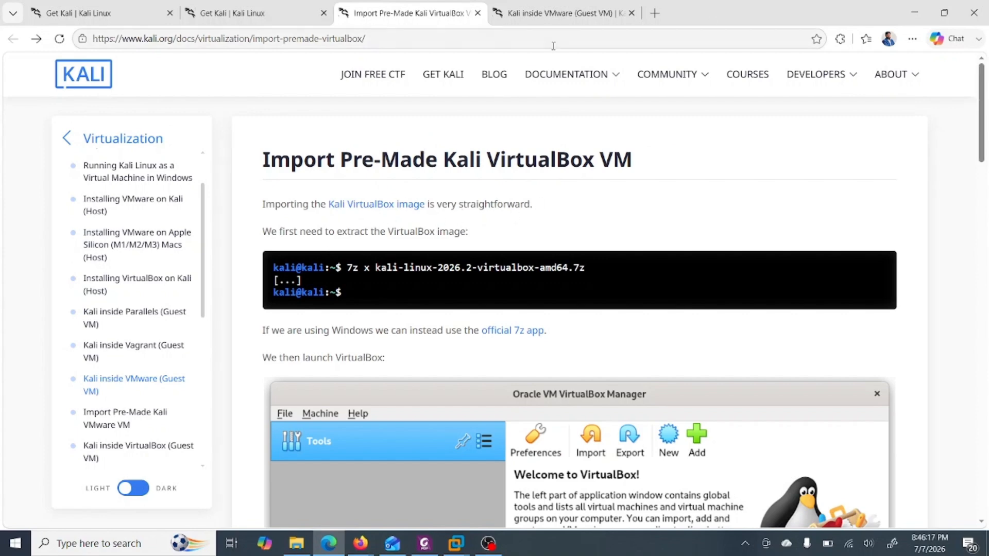
click(551, 14)
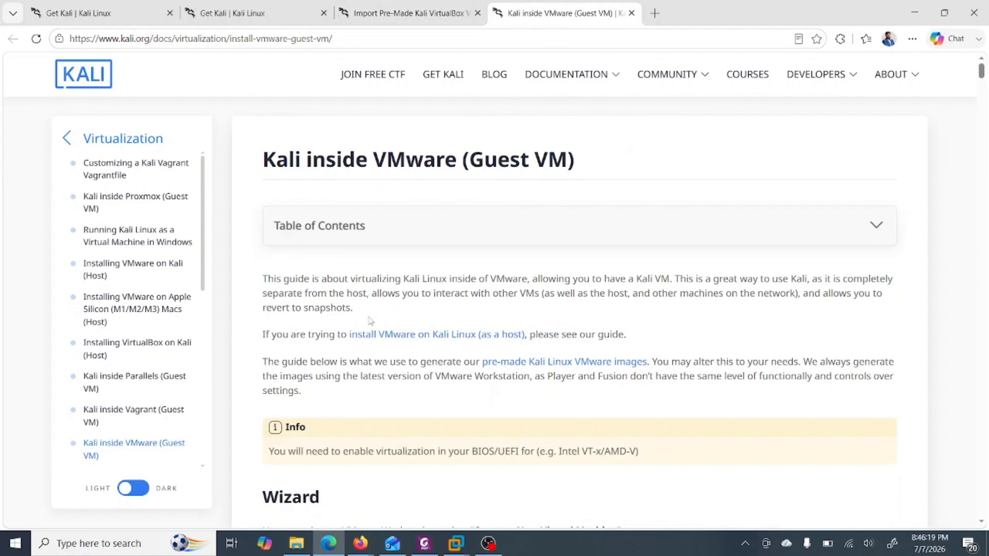
scroll(406, 311, down, 3)
scroll(406, 311, down, 6)
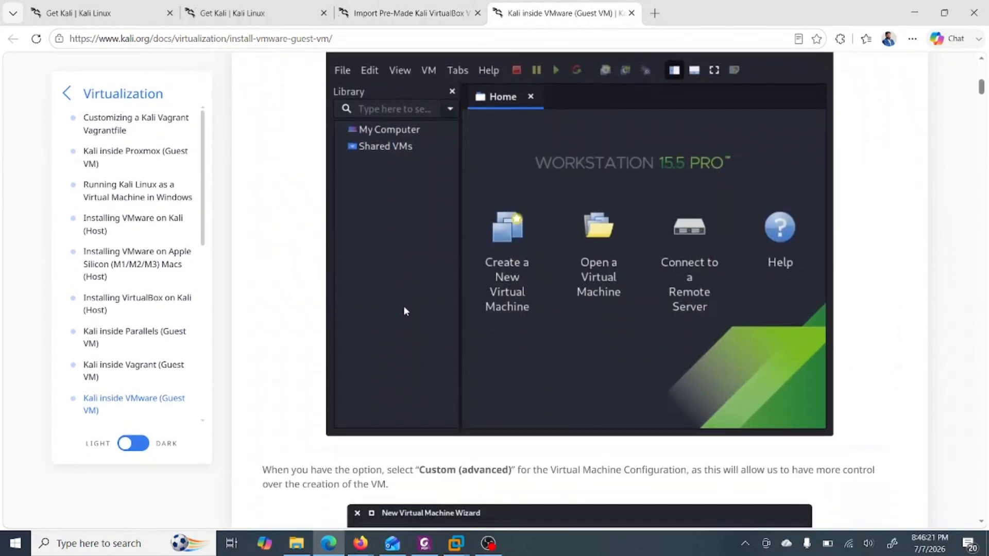
scroll(405, 312, up, 1)
scroll(406, 312, down, 18)
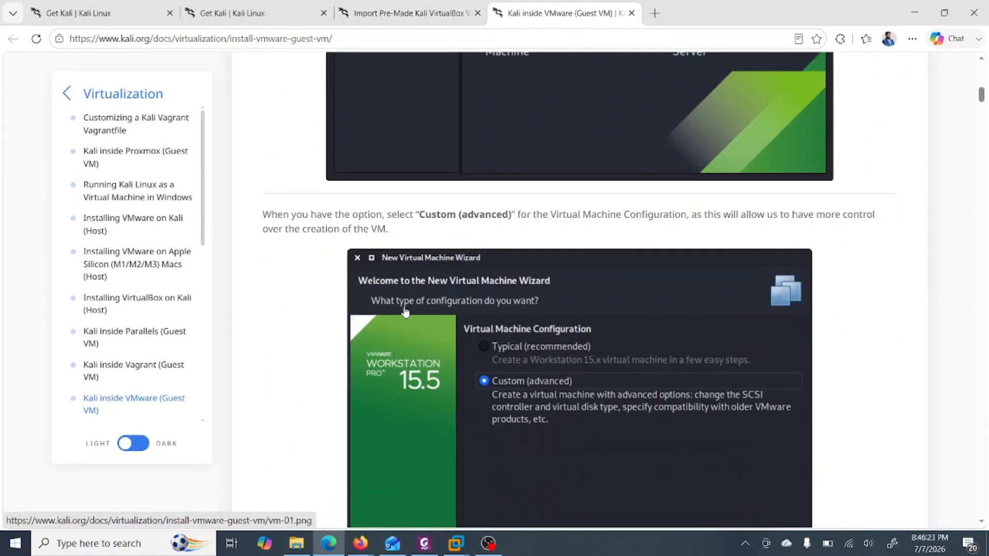
scroll(405, 312, down, 10)
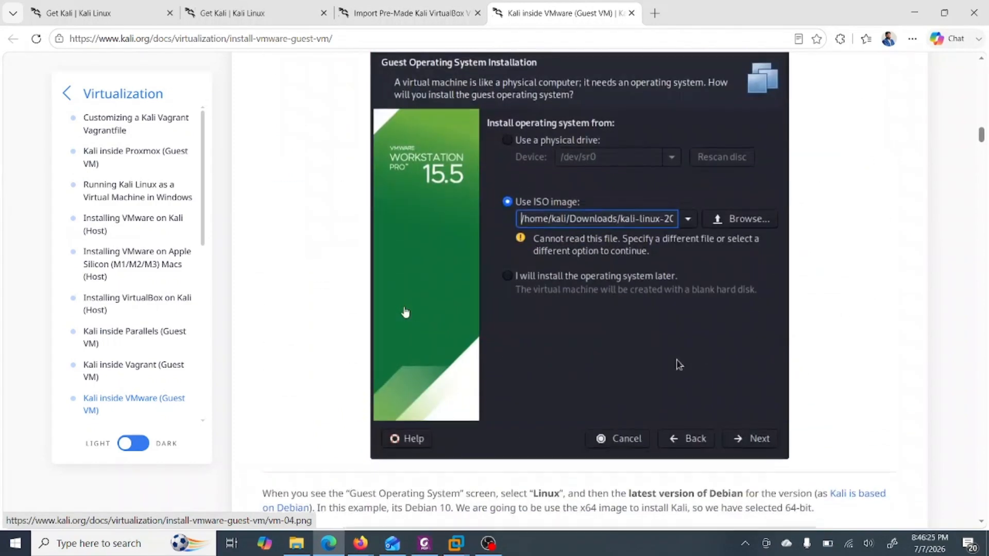
scroll(405, 313, down, 17)
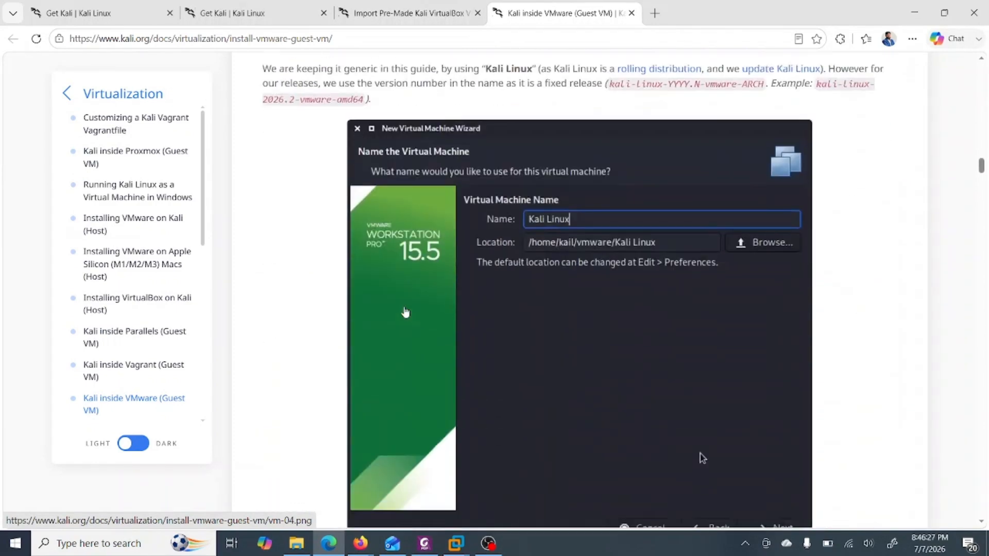
scroll(405, 312, down, 18)
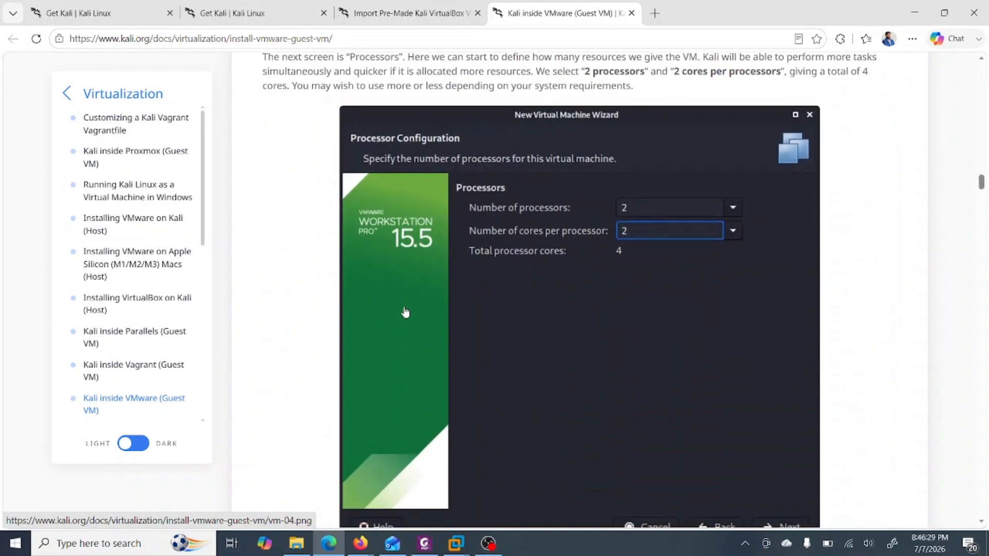
scroll(405, 312, down, 18)
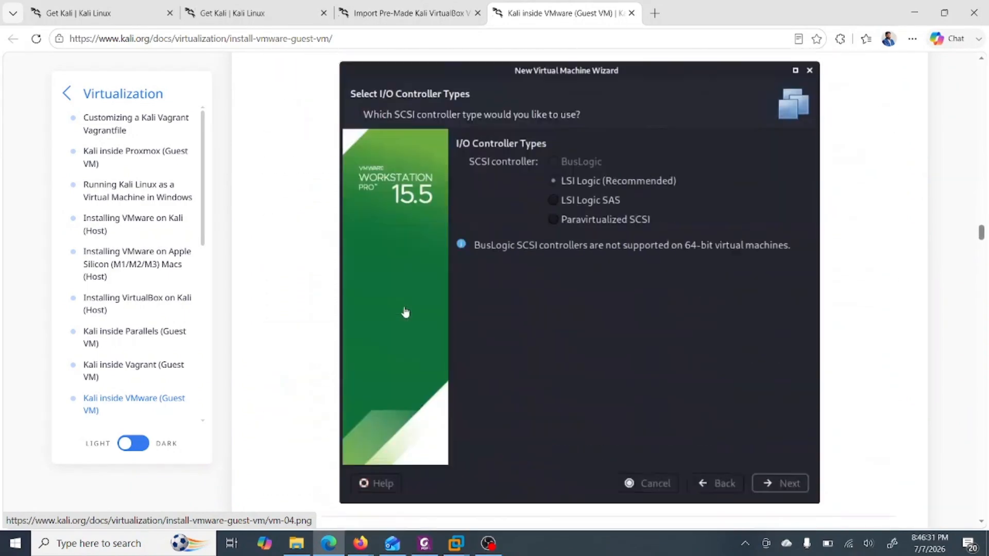
scroll(405, 312, down, 18)
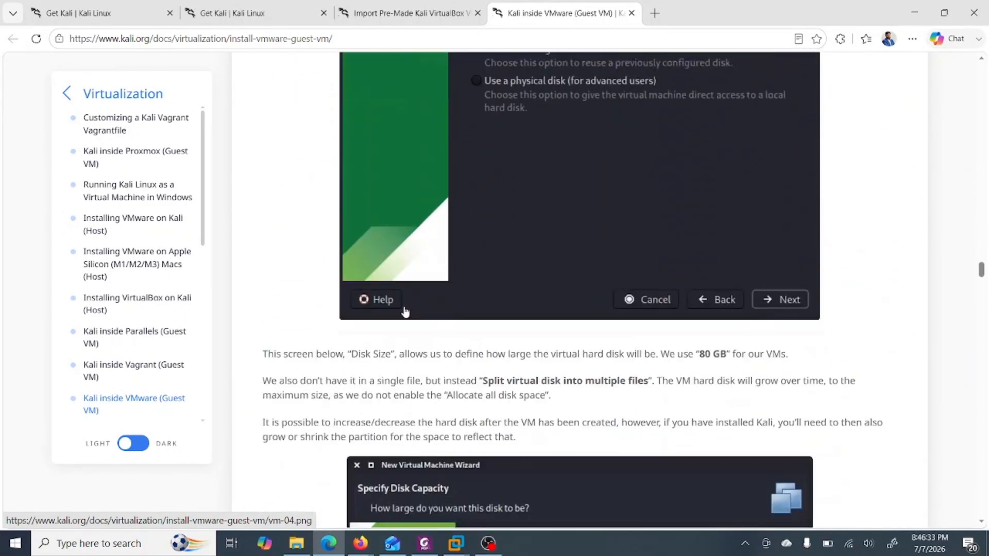
scroll(406, 313, down, 18)
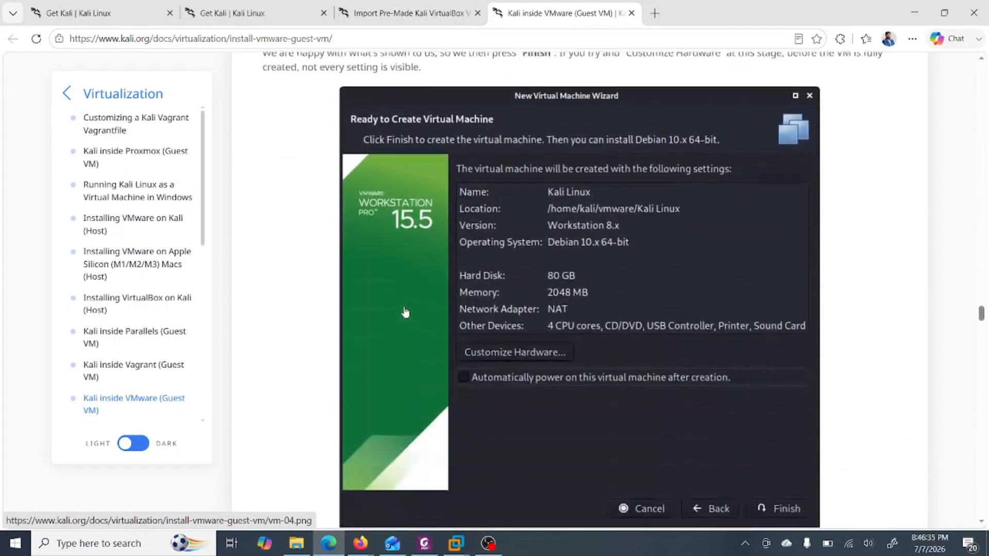
scroll(406, 312, down, 18)
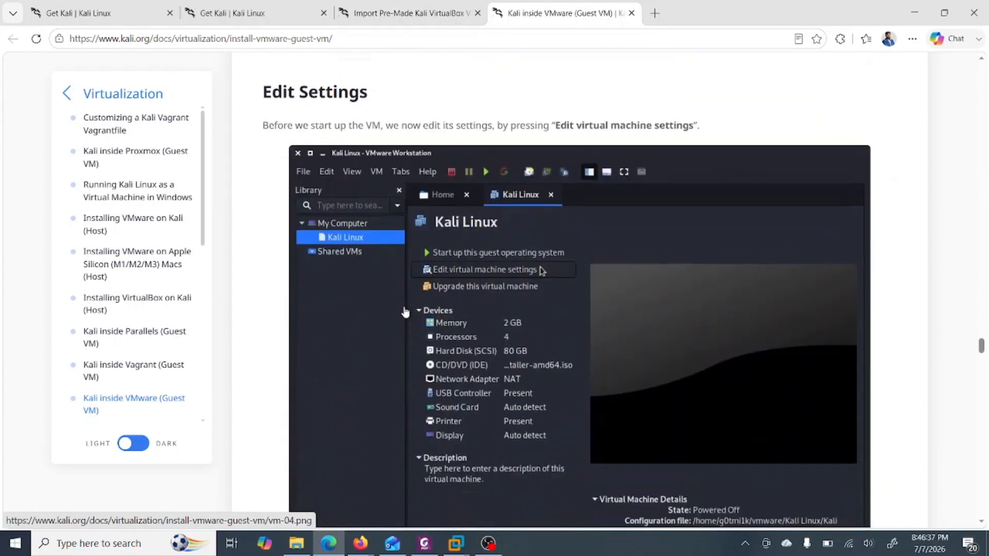
scroll(406, 313, down, 3)
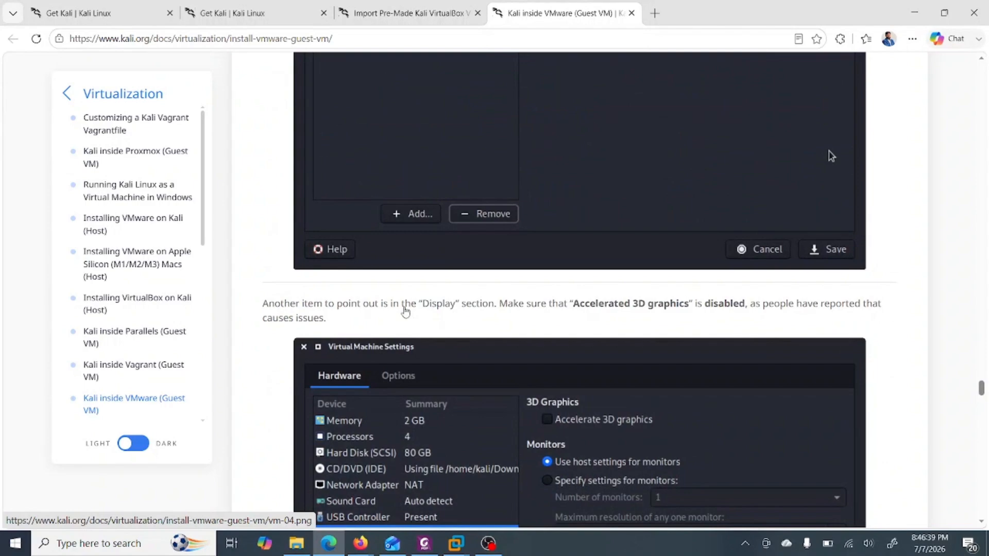
scroll(406, 312, up, 20)
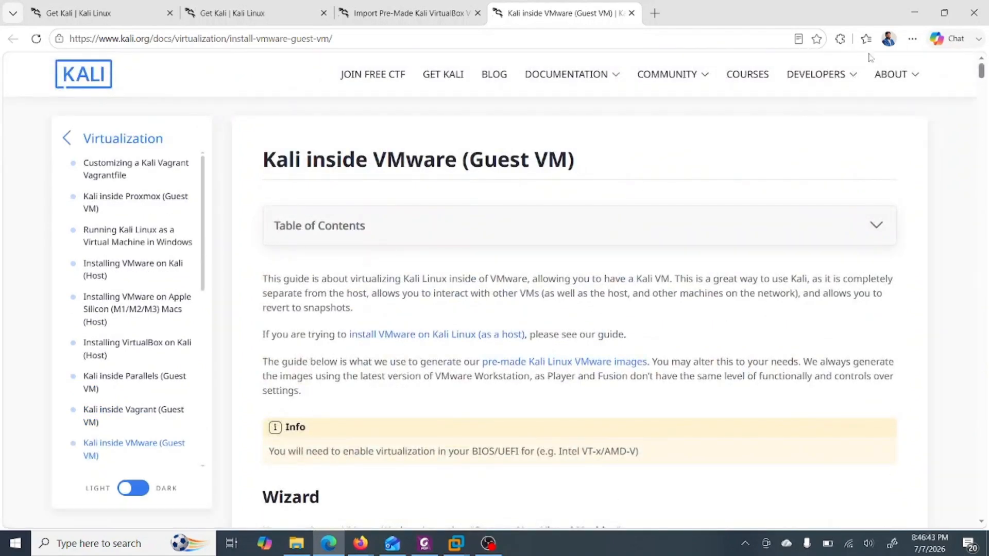
- Open the ISO Images folder on drive D: in File Explorer
click(915, 17)
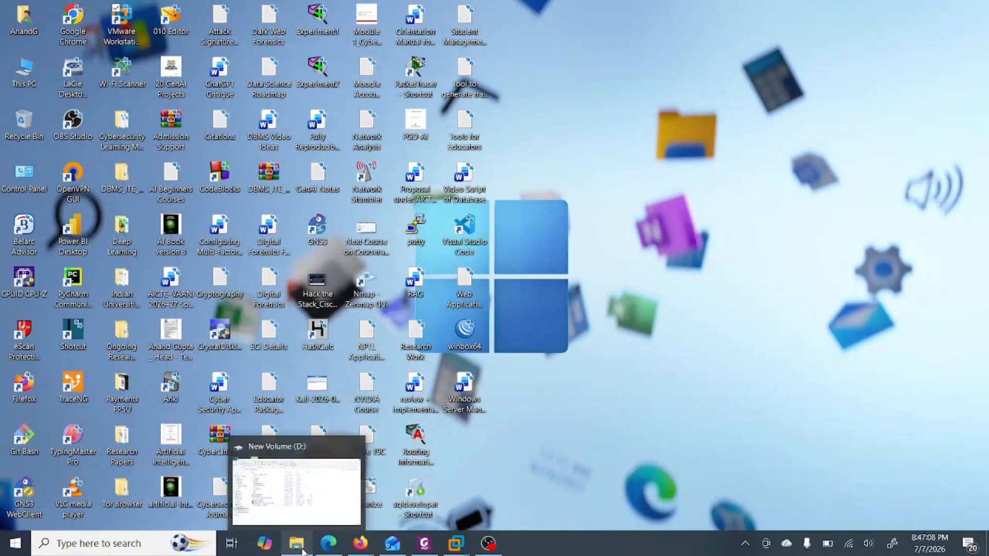
click(302, 550)
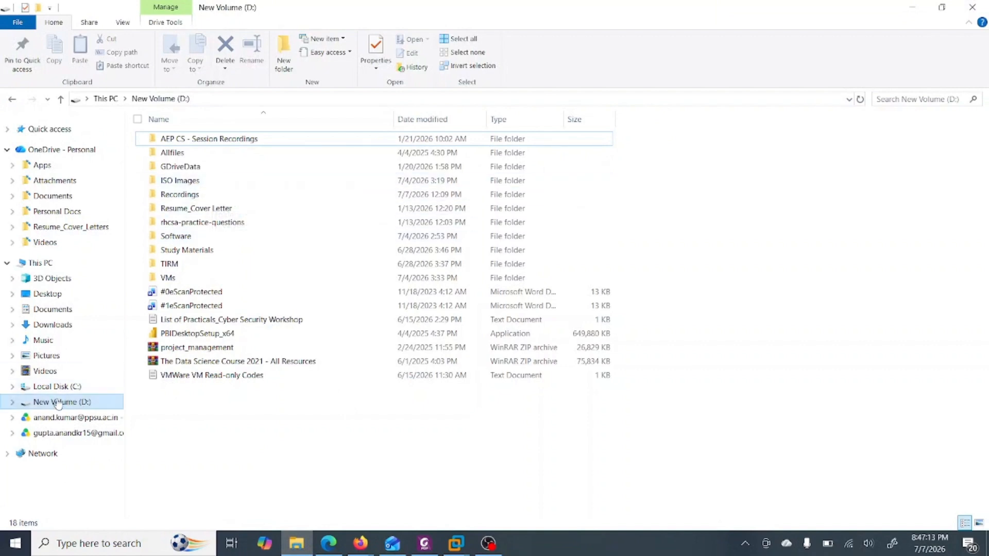
double_click(195, 182)
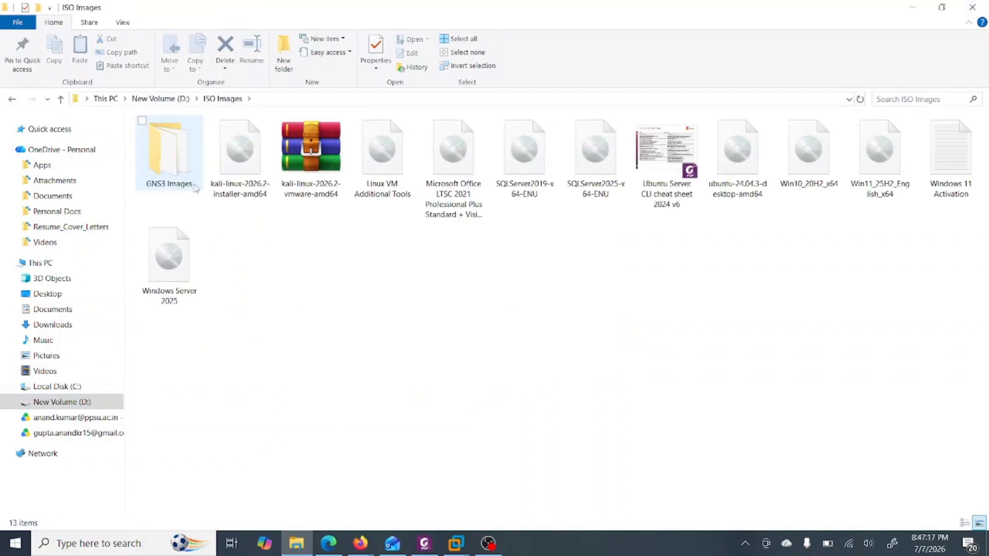
- Extract the kali-linux-2026.2-vmware-amd64 archive into a folder named kali-linux-2026.2-vmware-amd64
click(315, 174)
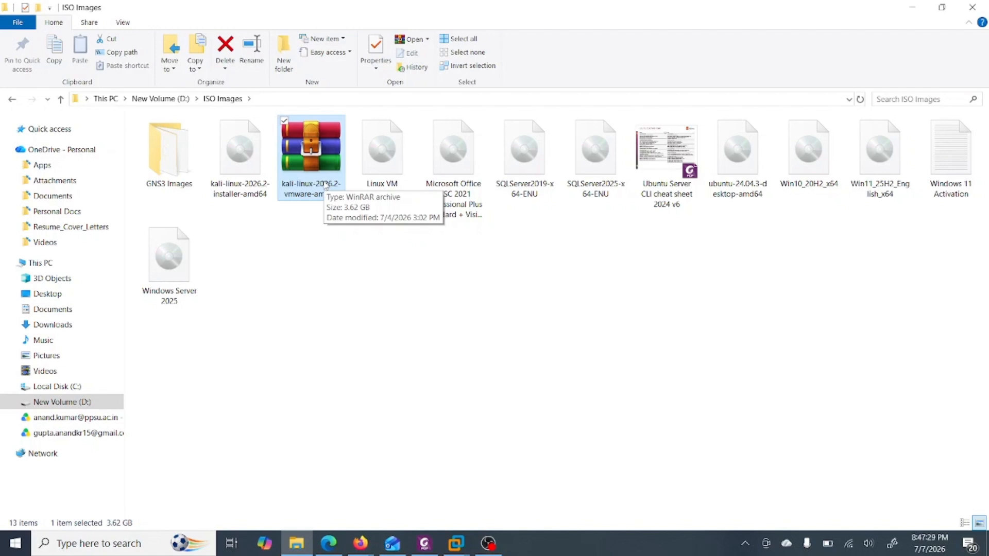
right_click(325, 185)
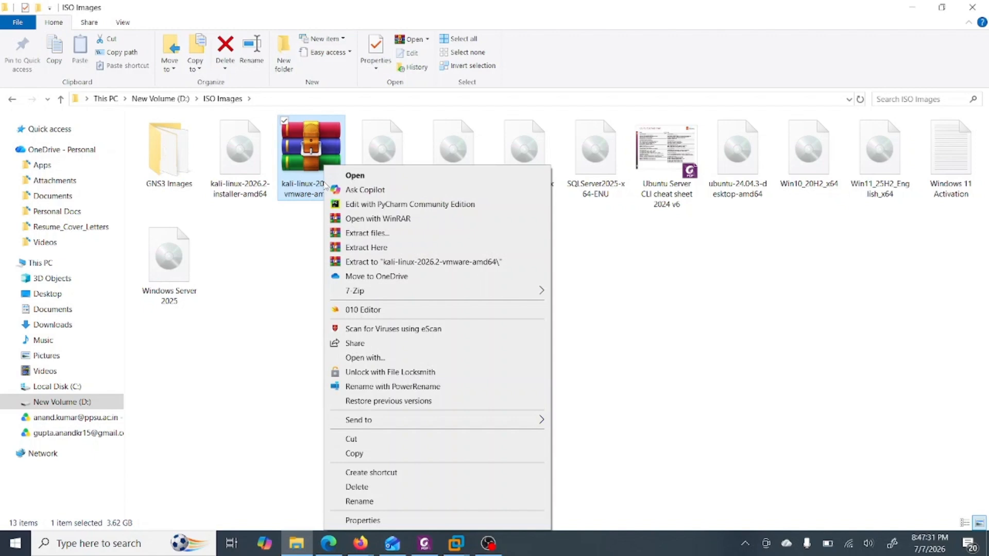
click(444, 262)
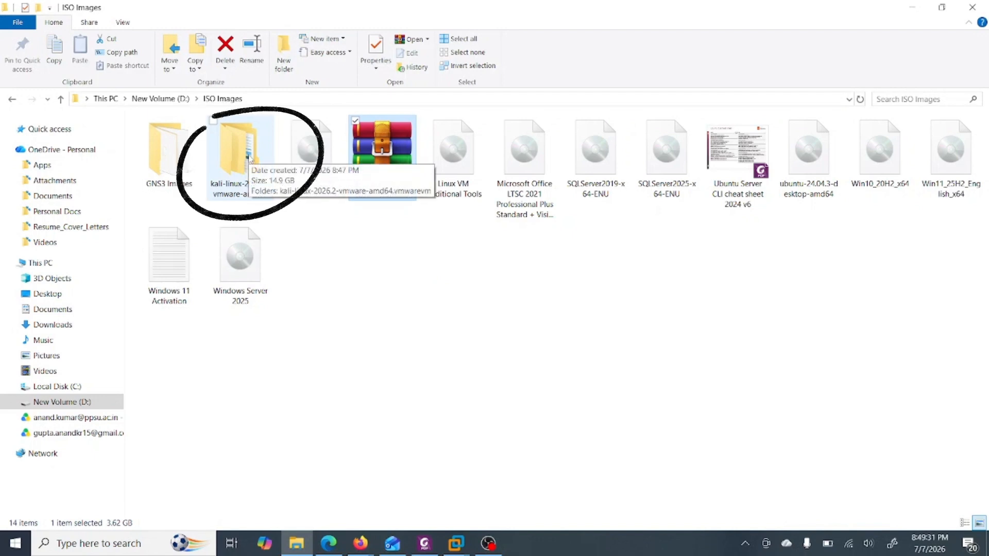
- Open the extracted folder and its kali-linux-2026.2-vmware-amd64.vmwarevm subfolder and browse the virtual machine files
double_click(249, 158)
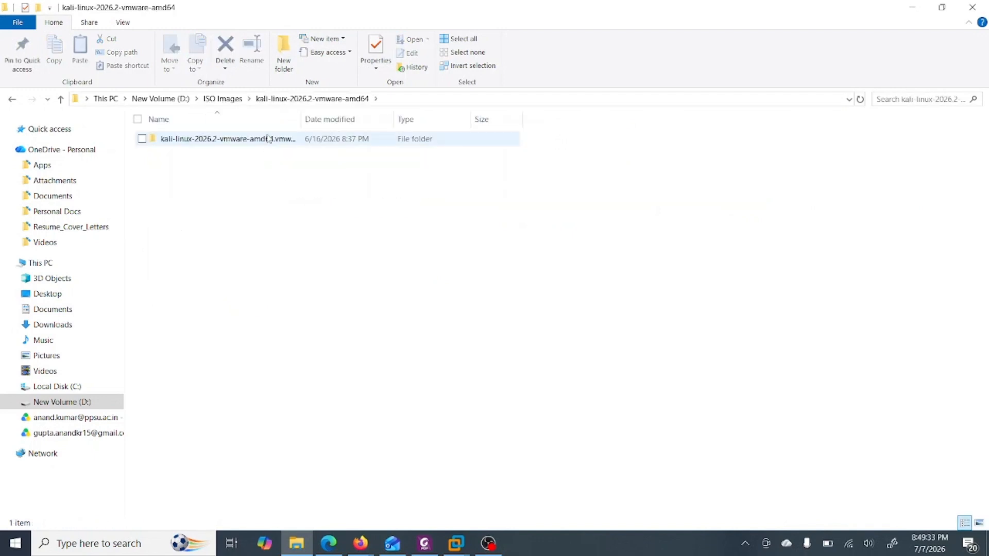
double_click(262, 140)
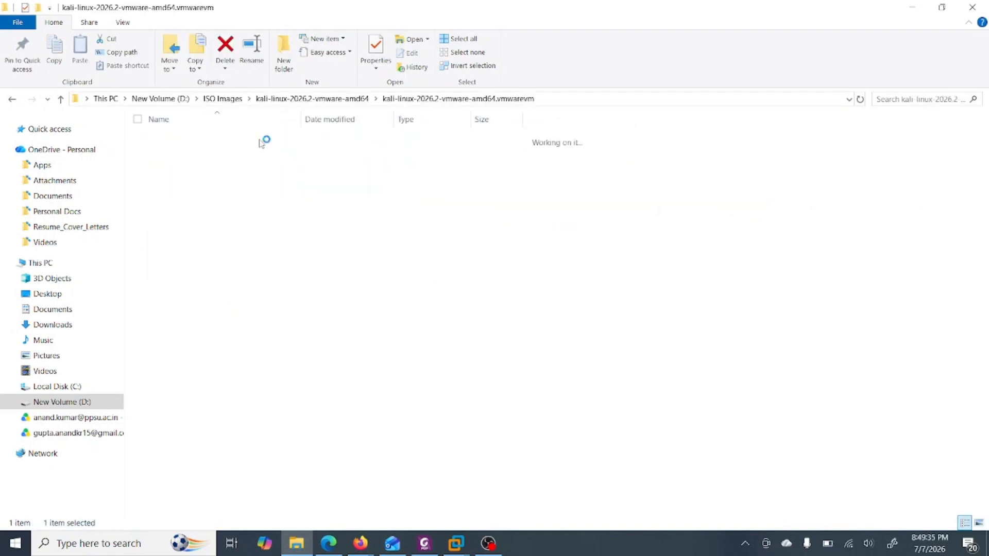
scroll(265, 360, down, 5)
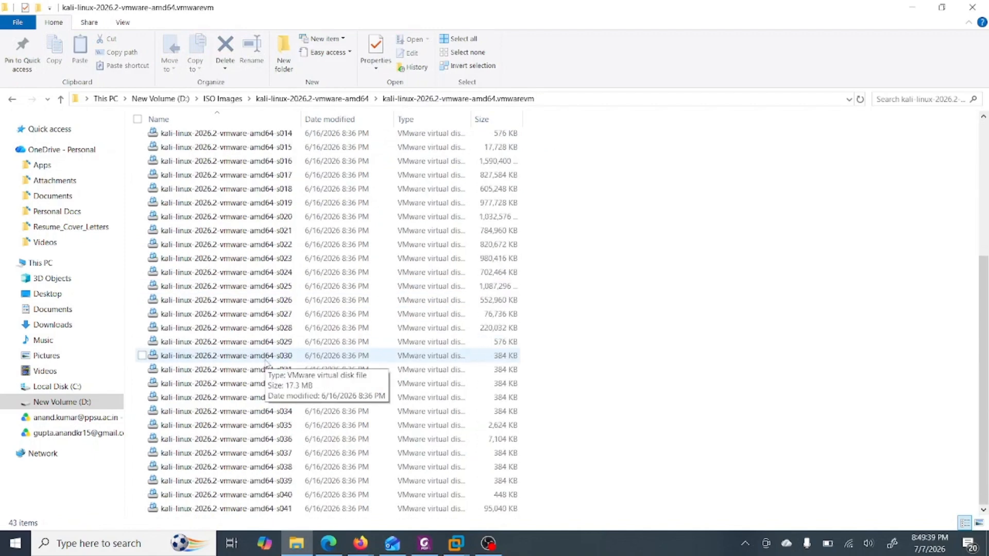
scroll(266, 362, up, 5)
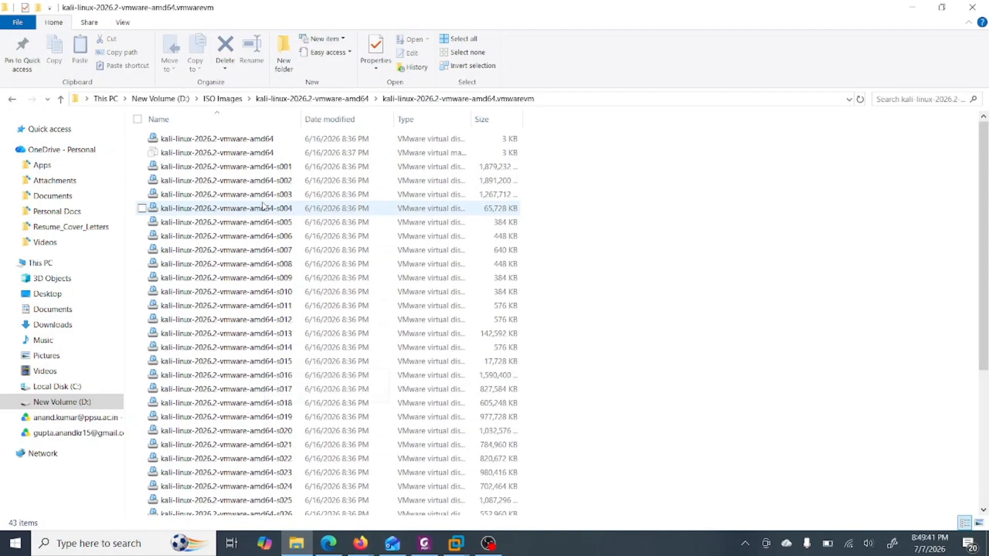
- Inspect the properties of the kali-linux-2026.2-vmware-amd64 virtual machine configuration file, then close File Explorer
click(251, 154)
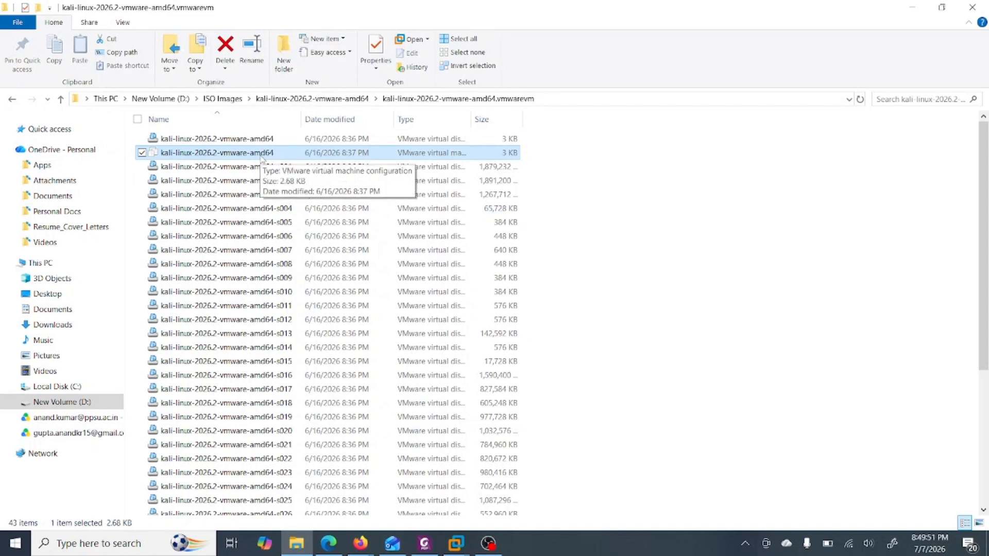
right_click(260, 155)
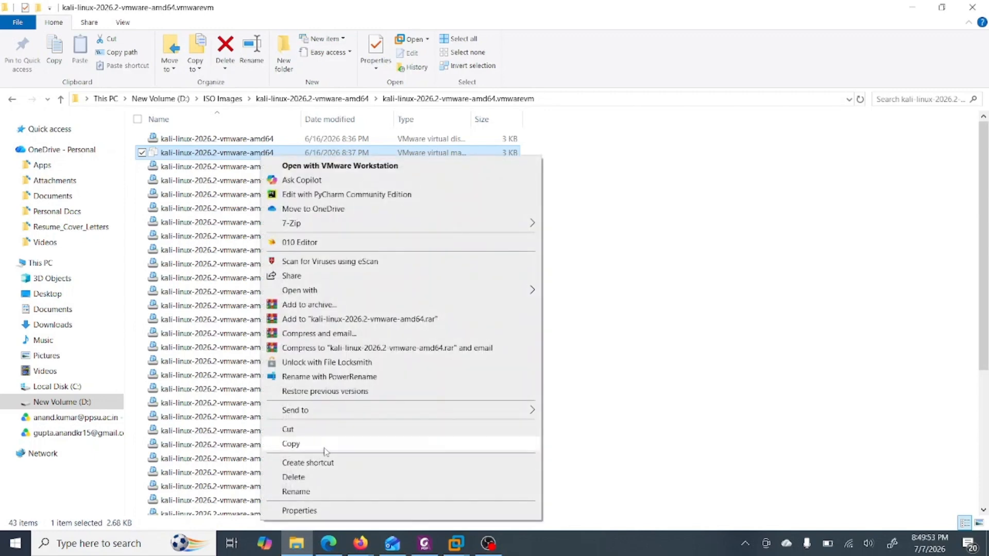
click(307, 512)
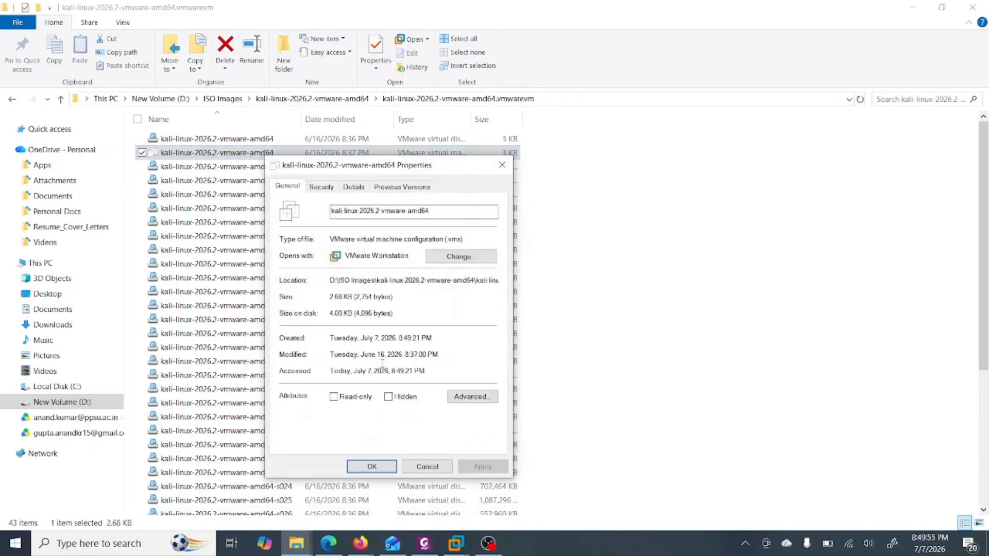
double_click(456, 238)
click(417, 470)
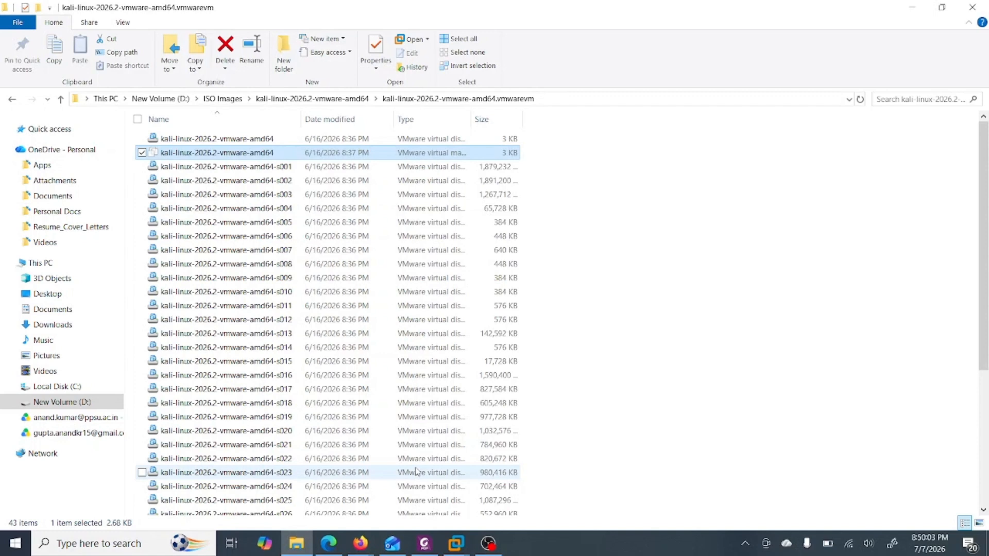
click(975, 5)
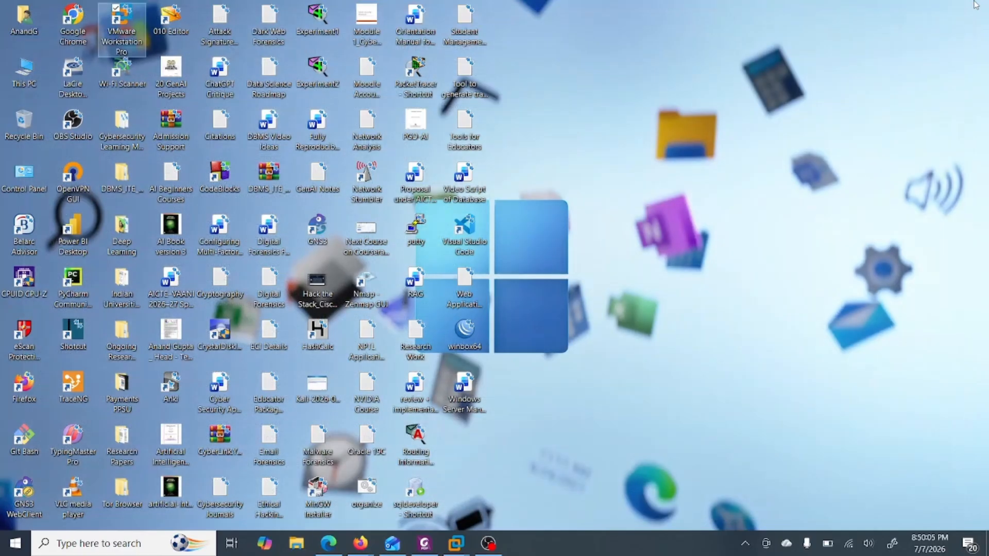
- Open the kali-linux-2026.2-vmware-amd64 configuration file from D:\ISO Images in VMware Workstation
click(456, 544)
click(426, 463)
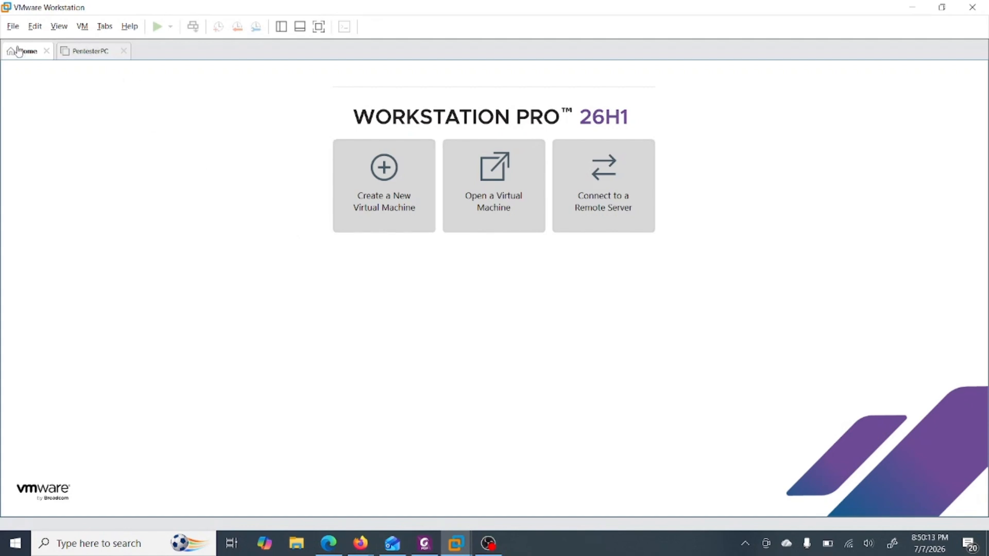
click(13, 29)
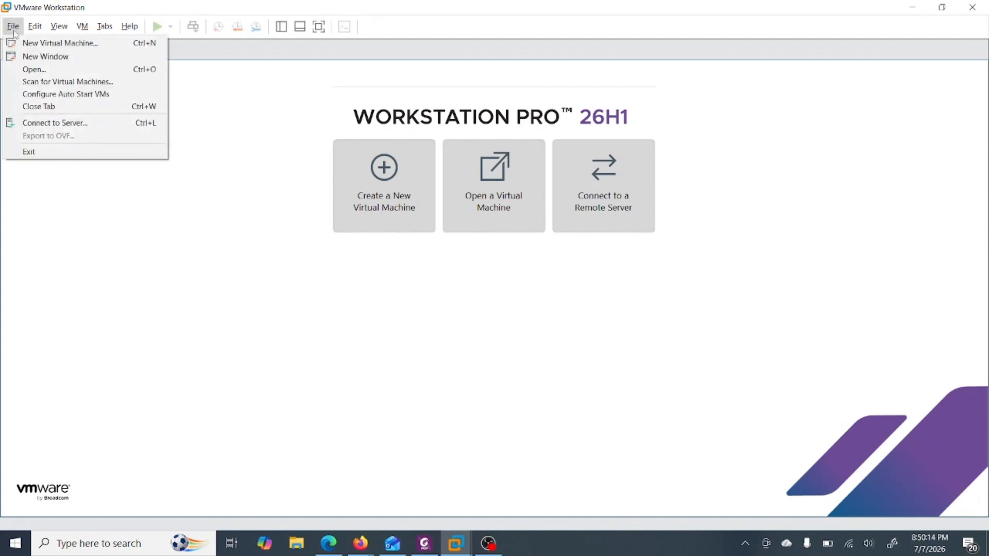
click(34, 69)
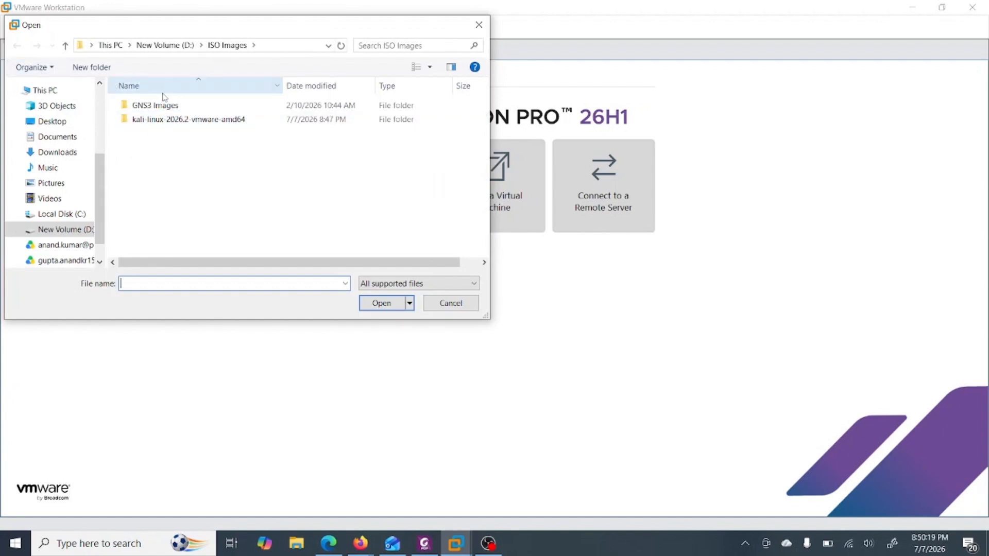
click(46, 93)
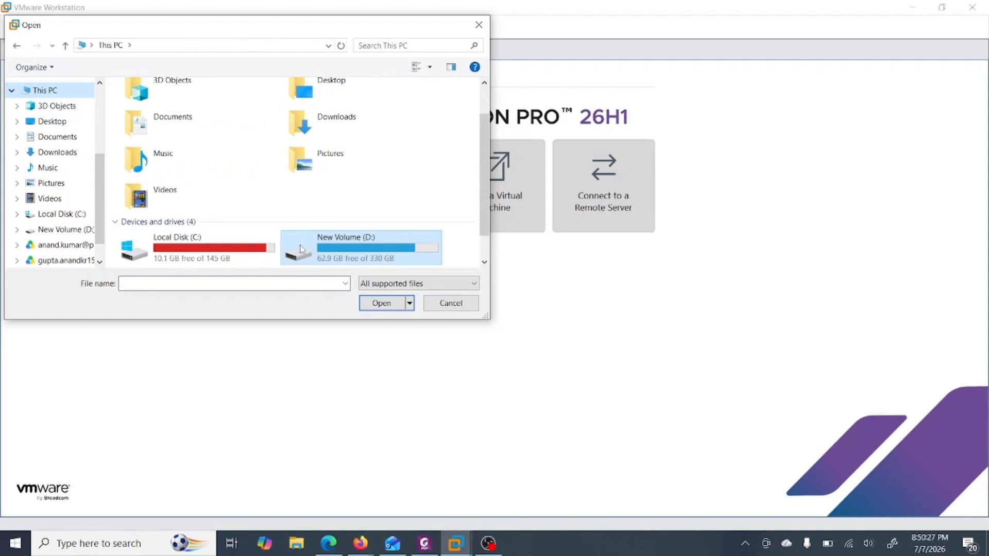
double_click(325, 253)
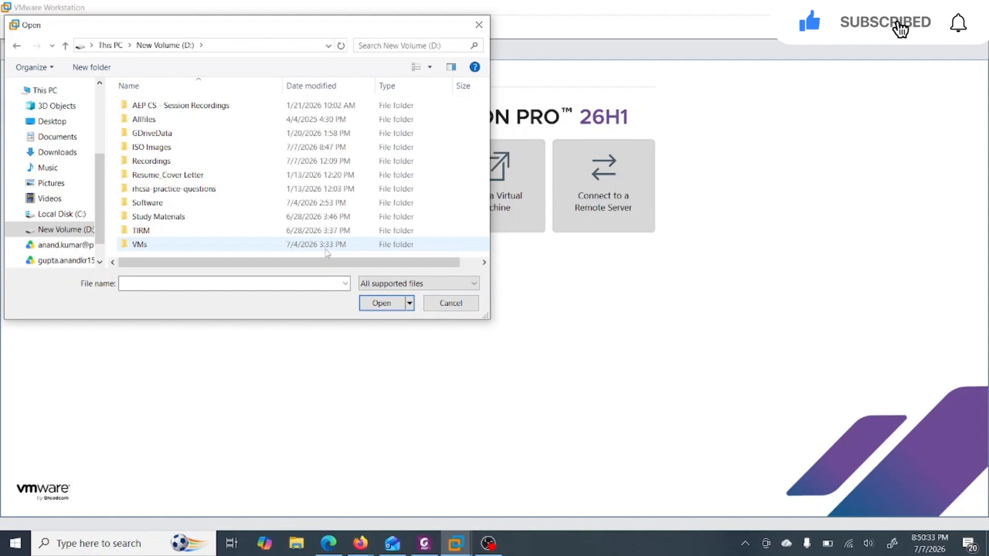
double_click(219, 149)
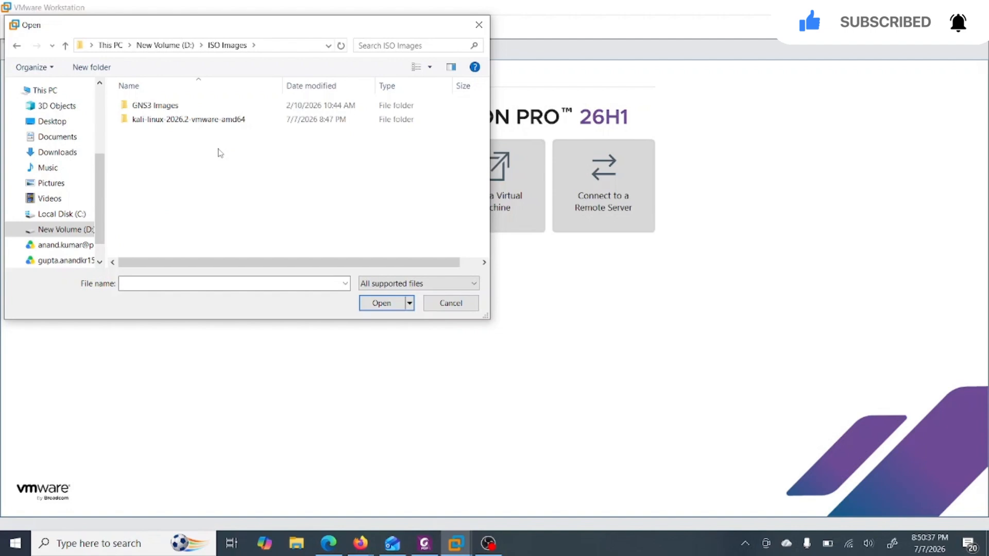
double_click(214, 124)
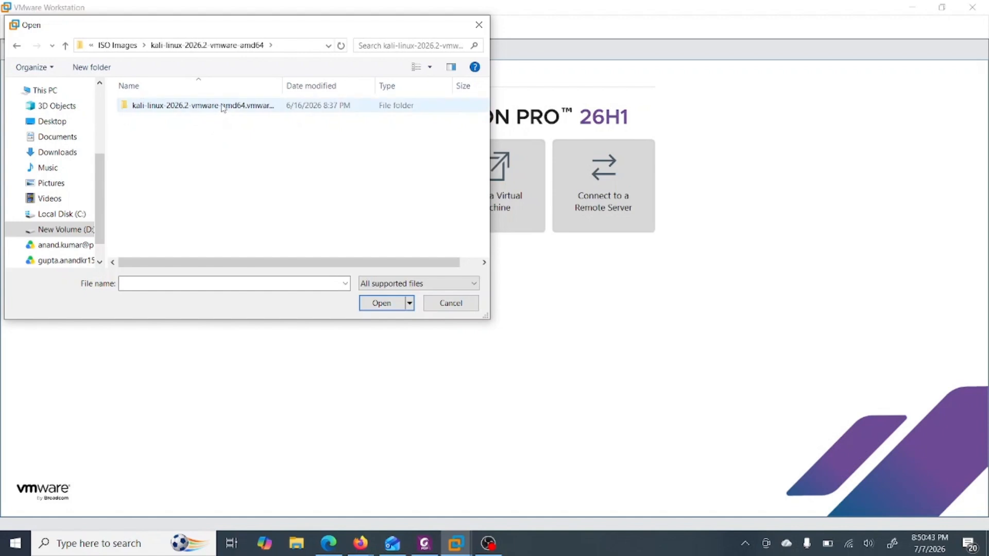
double_click(223, 108)
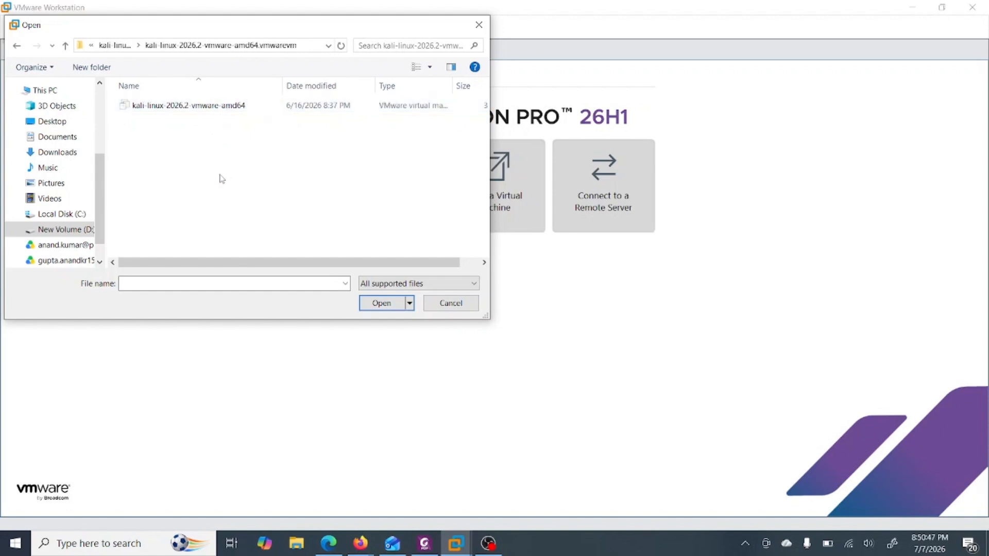
click(210, 112)
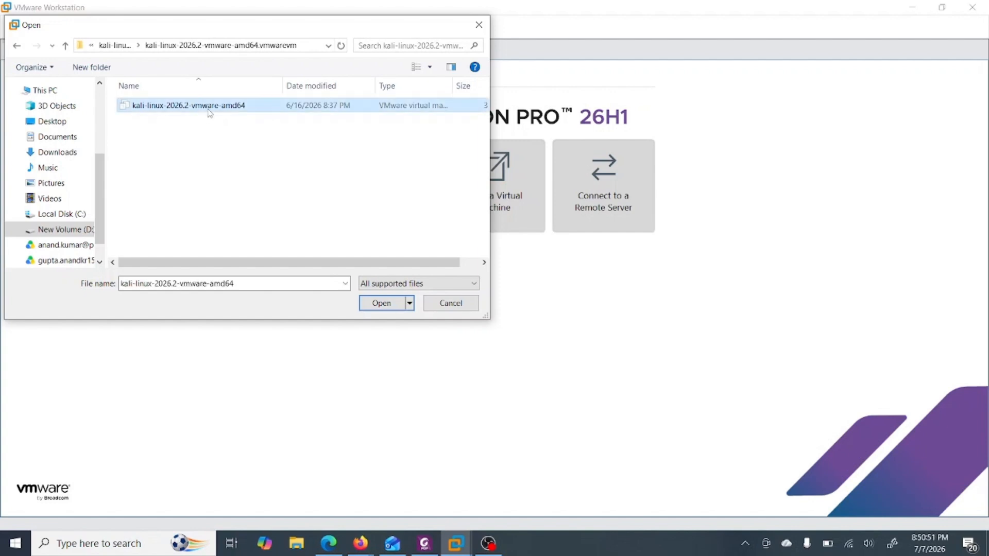
click(369, 305)
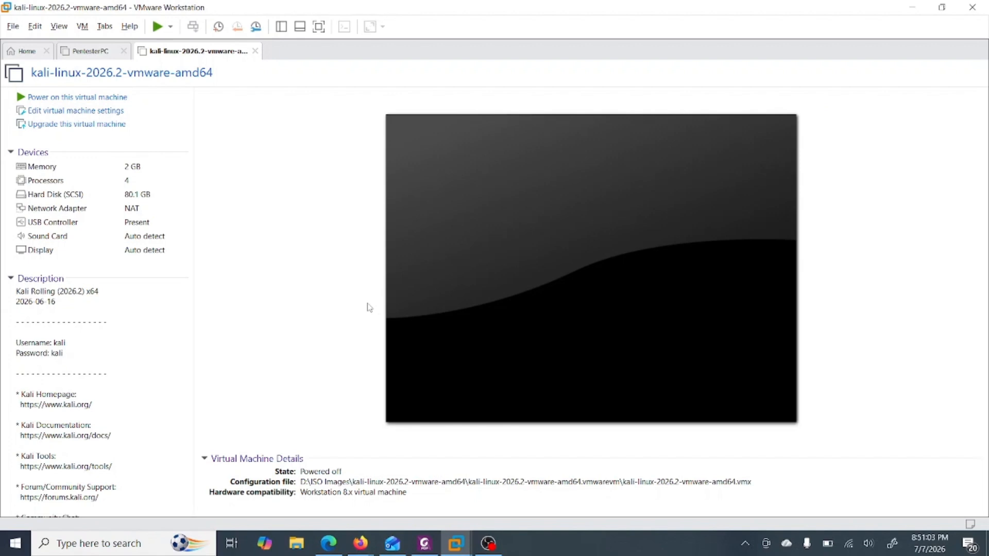
- Close the open VM tabs and reopen the kali-linux-2026.2-vmware-amd64 VM from the library sidebar, then hide the library
click(256, 50)
click(124, 51)
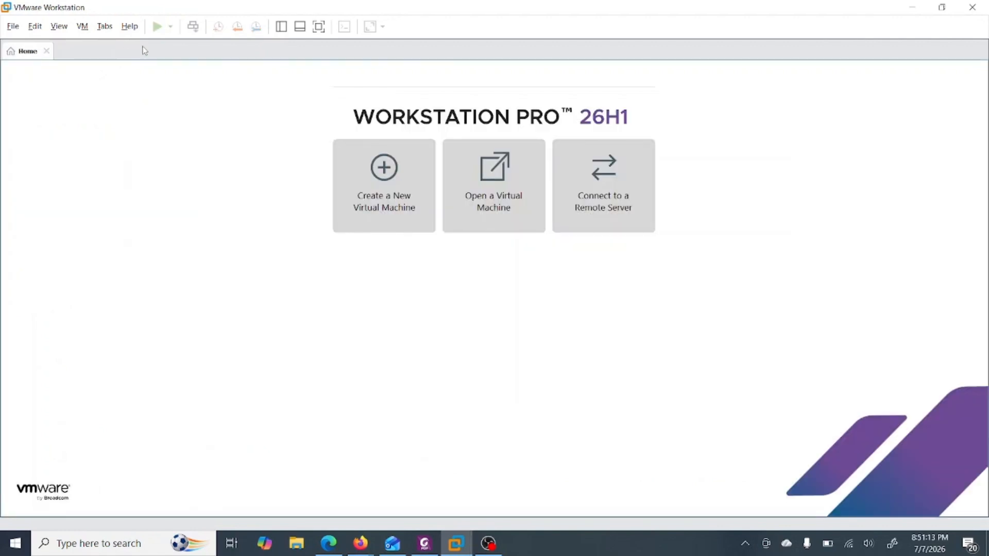
click(282, 26)
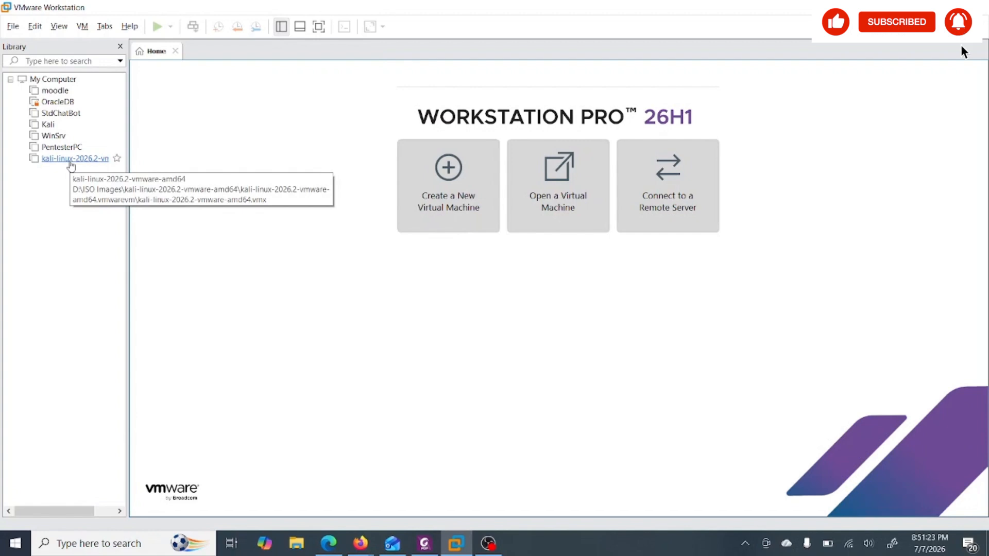
click(71, 163)
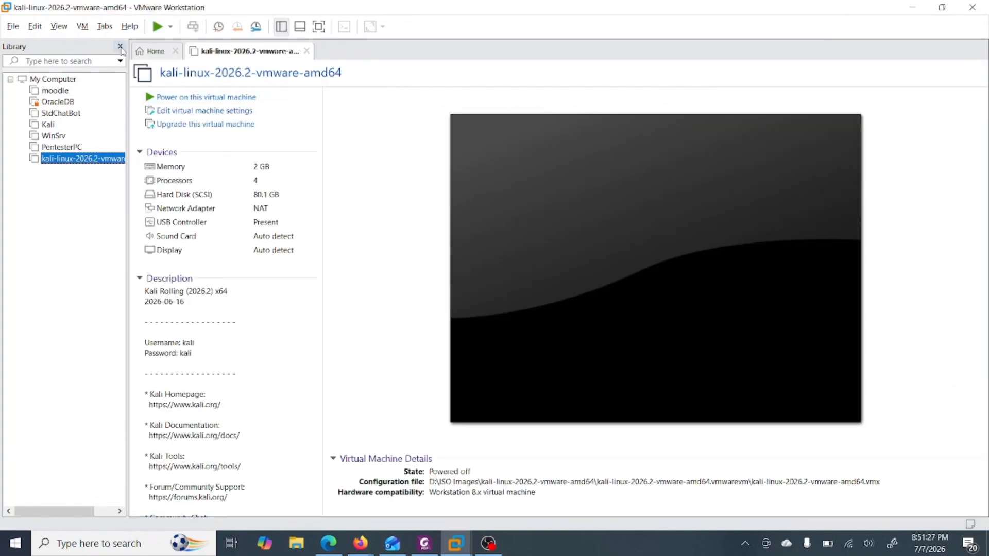
click(121, 47)
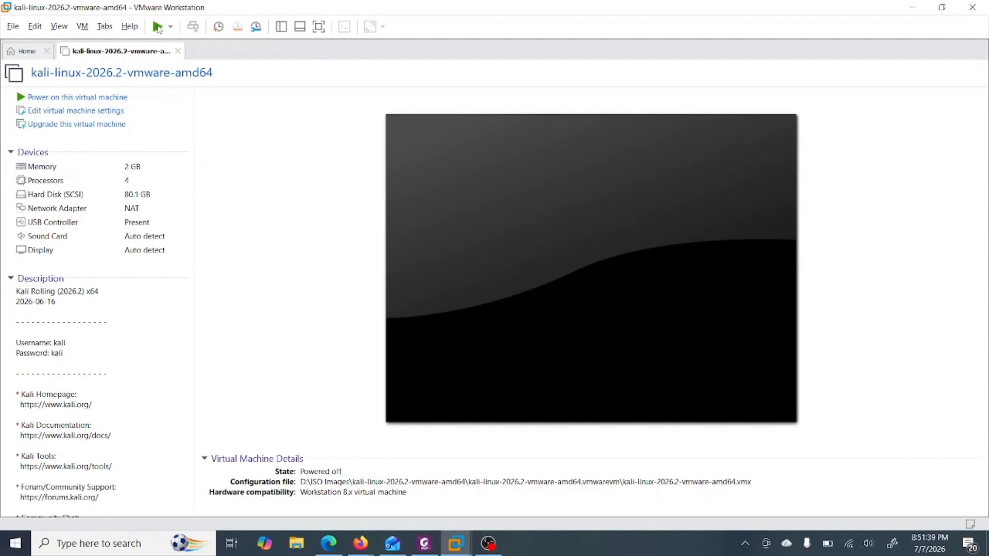
- Power on the Kali virtual machine and log in with username kali and the account password
click(89, 97)
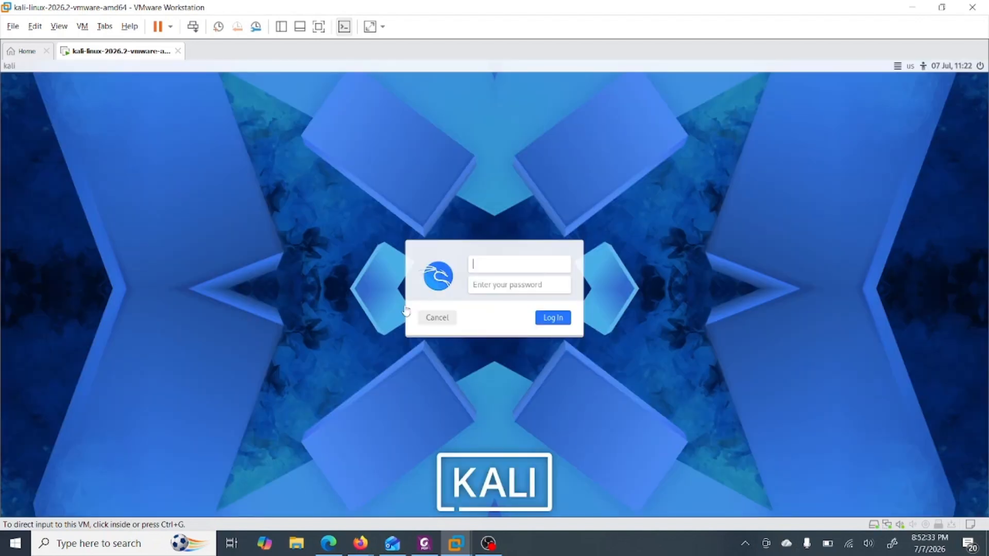
click(503, 274)
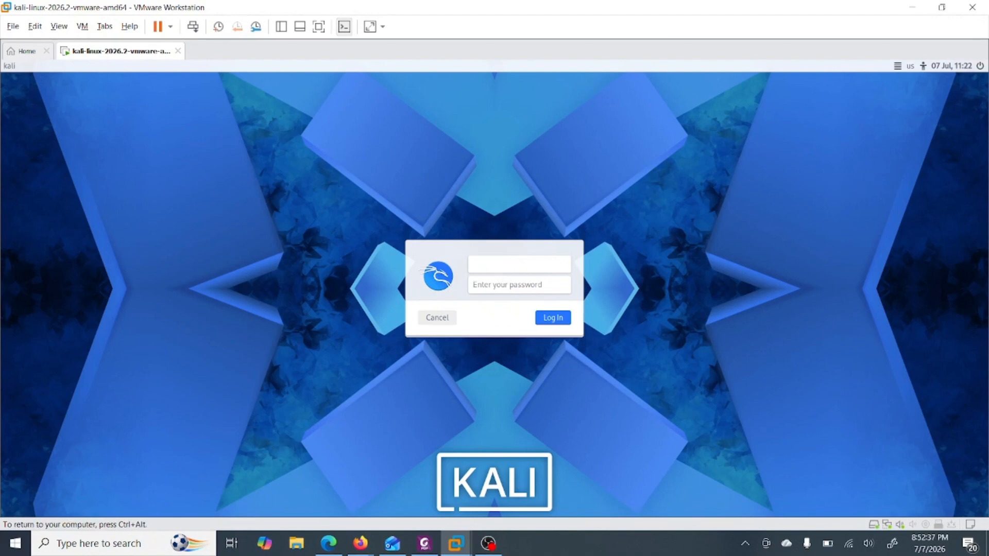
text(kali)
key(Tab)
text(kali)
key(Return)
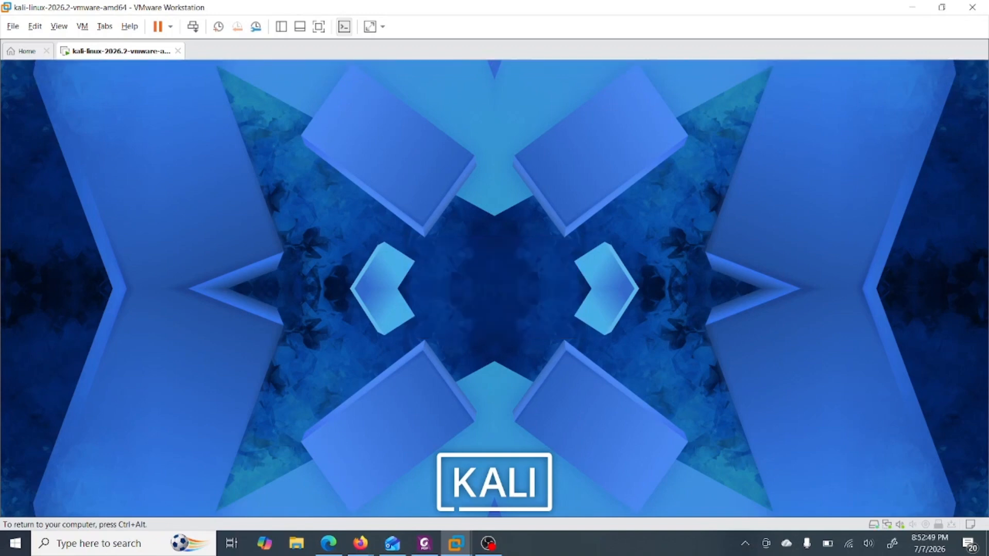